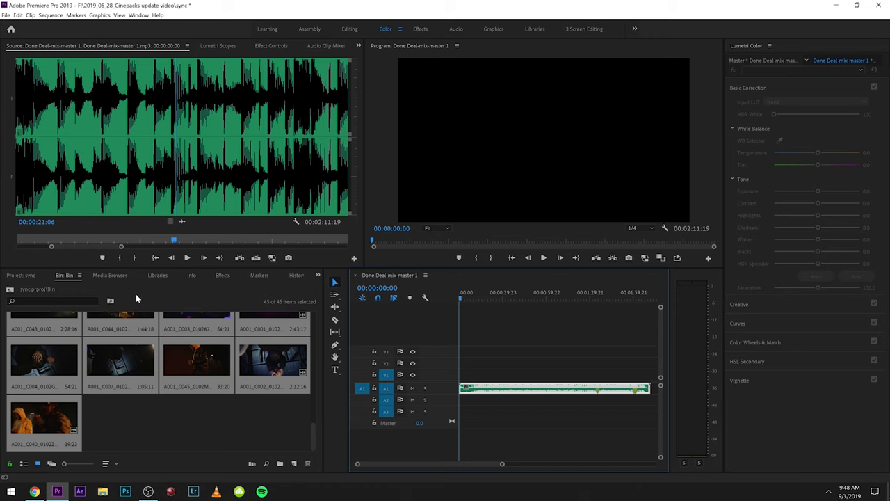
Deselect the song clip in the sequence before browsing the clip bin
click(535, 398)
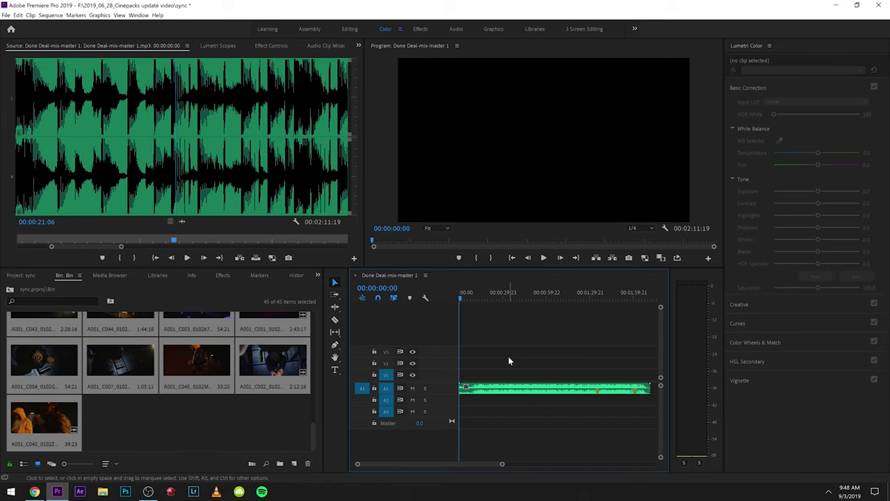
scroll(168, 373, up, 5)
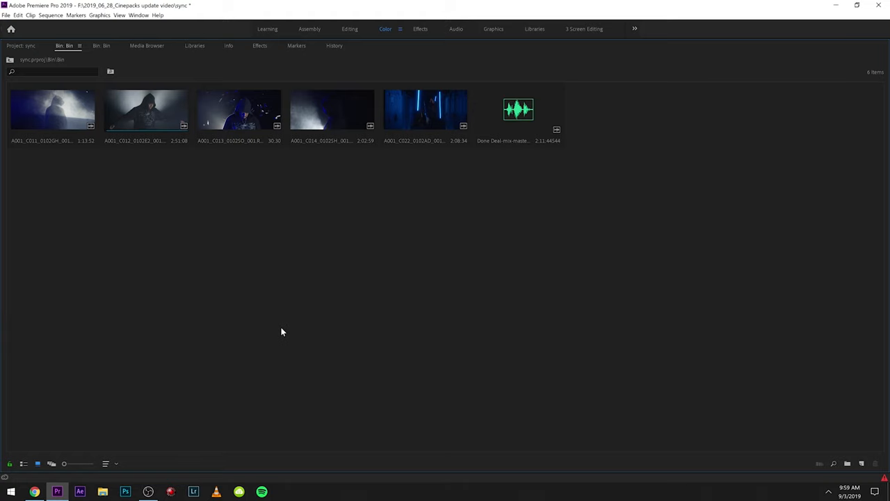
Select all six bin items and create an audio-synced Multi-Camera Source Sequence from them
key(ctrl+a)
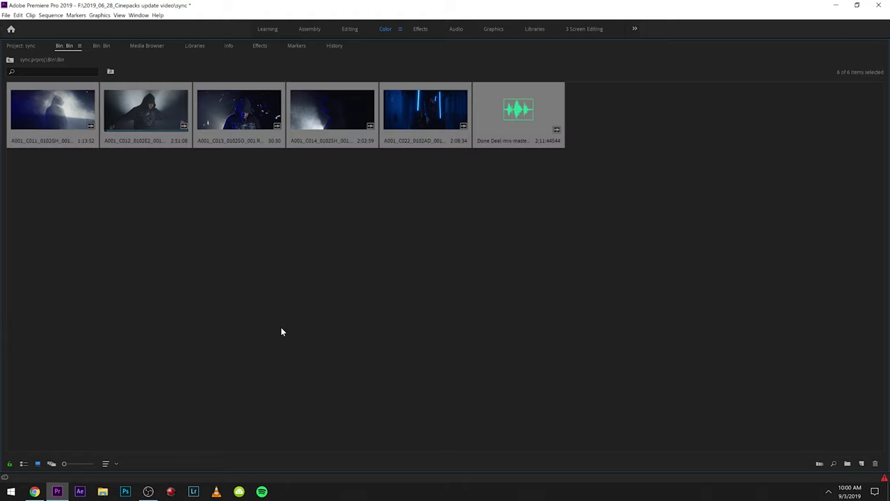
right_click(404, 92)
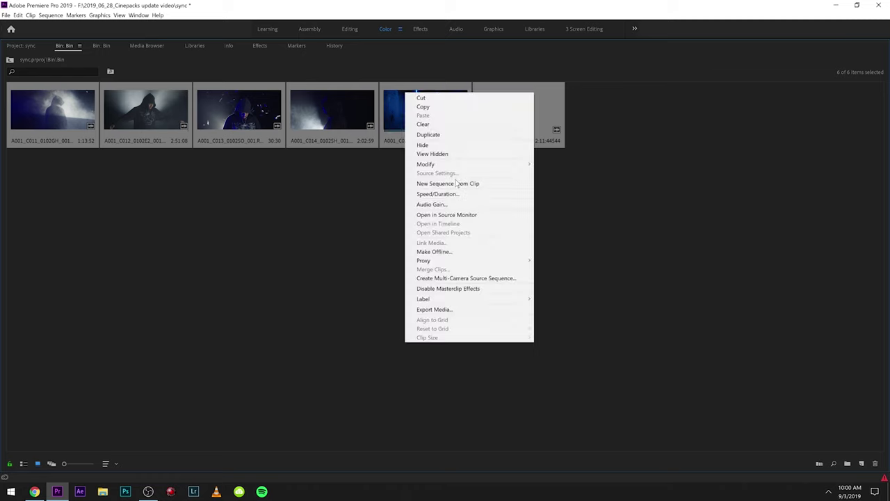
click(466, 278)
click(389, 251)
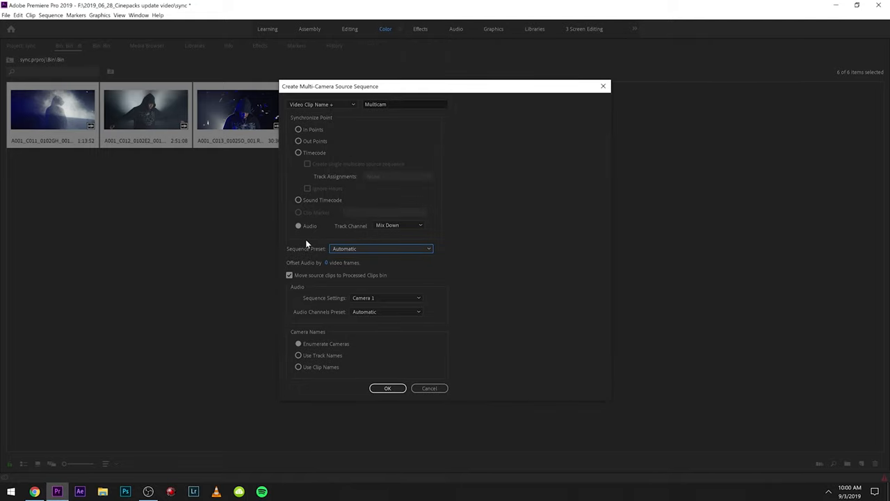
click(387, 389)
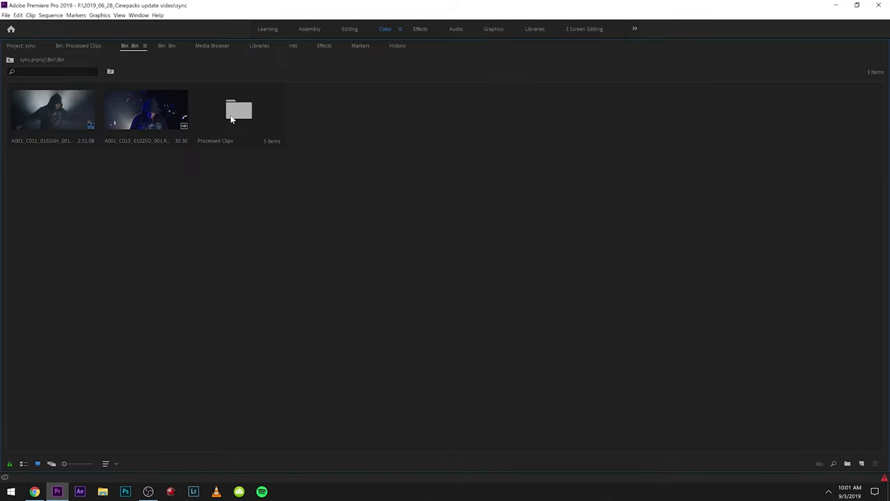
Load the multicam clip as its own sequence and play it from about 41 seconds full-window
double_click(43, 107)
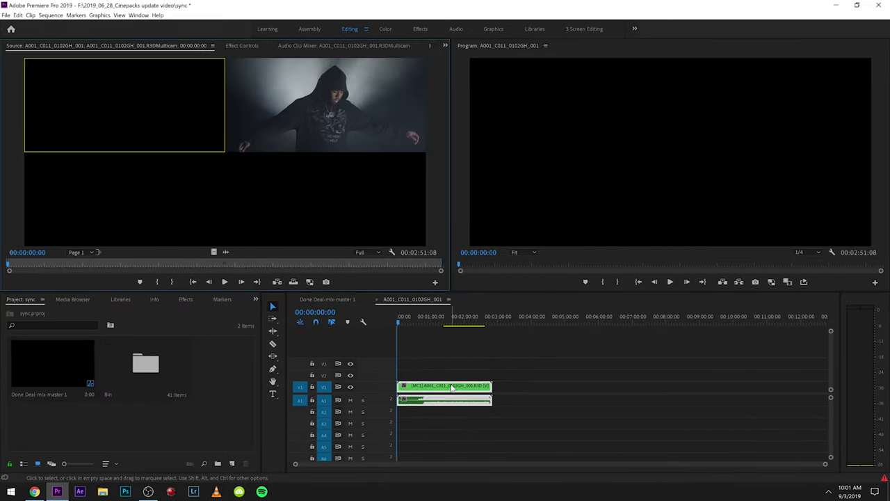
double_click(450, 387)
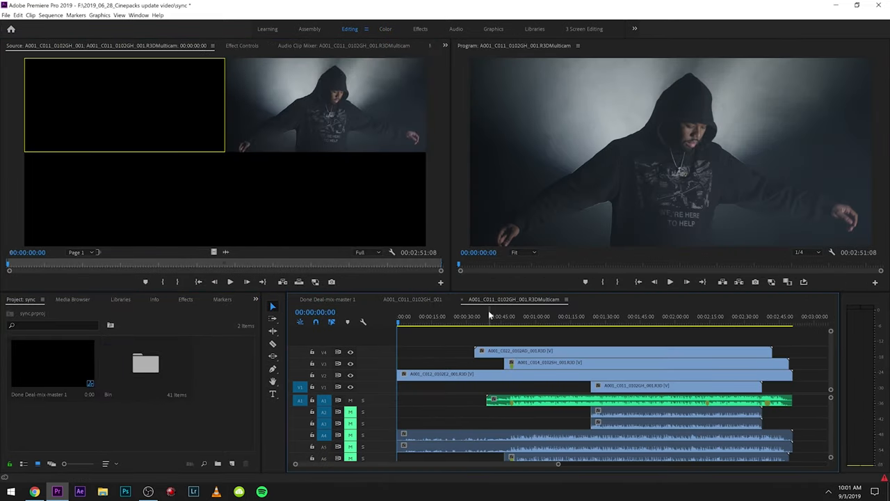
click(488, 316)
key(space)
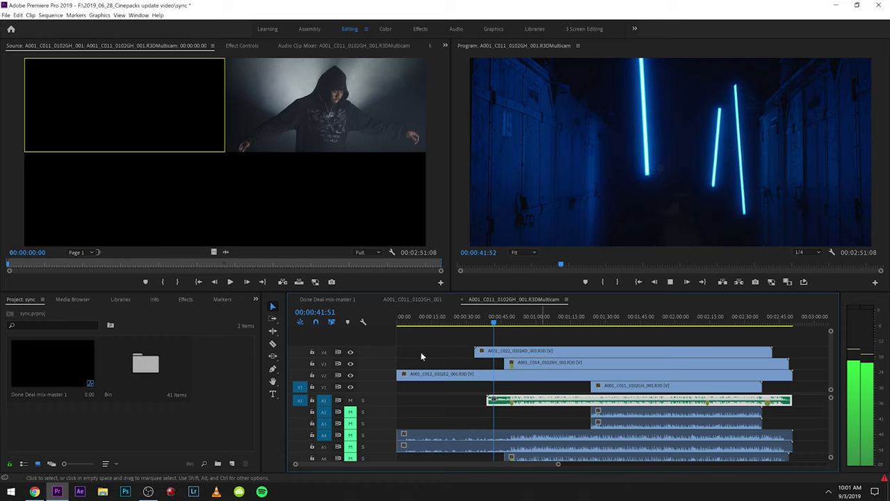
key(grave)
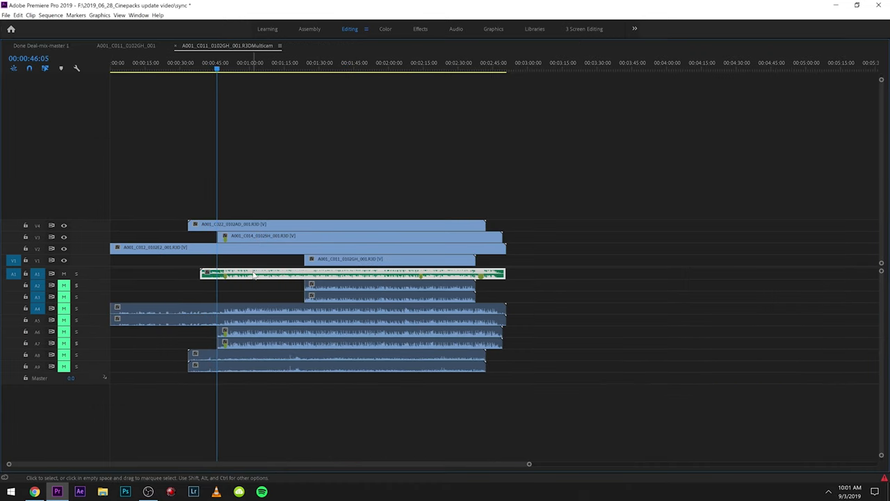
key(grave)
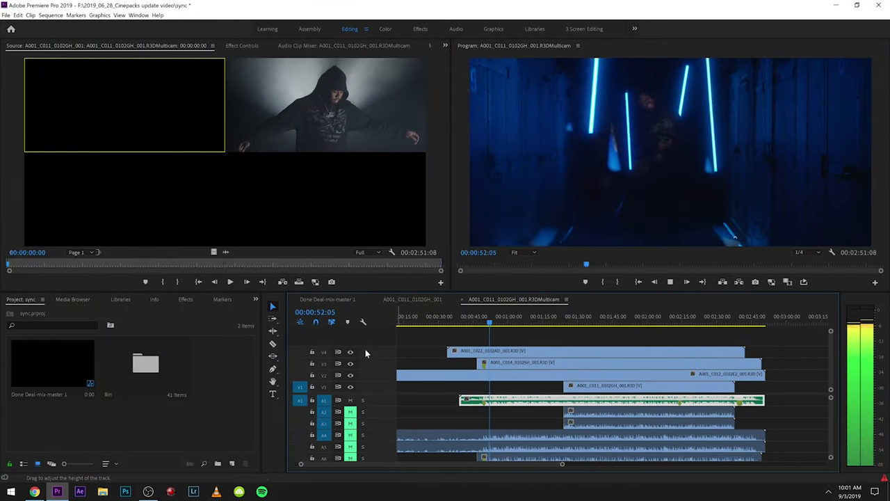
Stop, select the camera audio on track A2, and play the stacked angles once more
key(space)
click(420, 418)
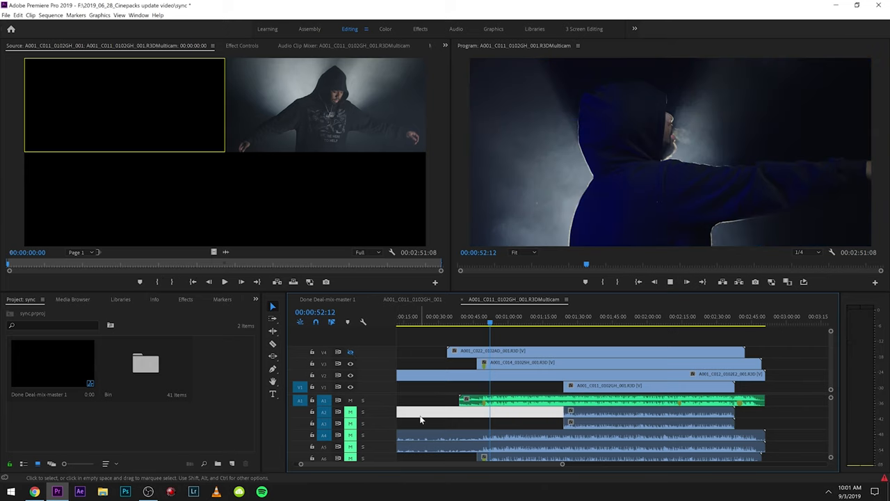
key(space)
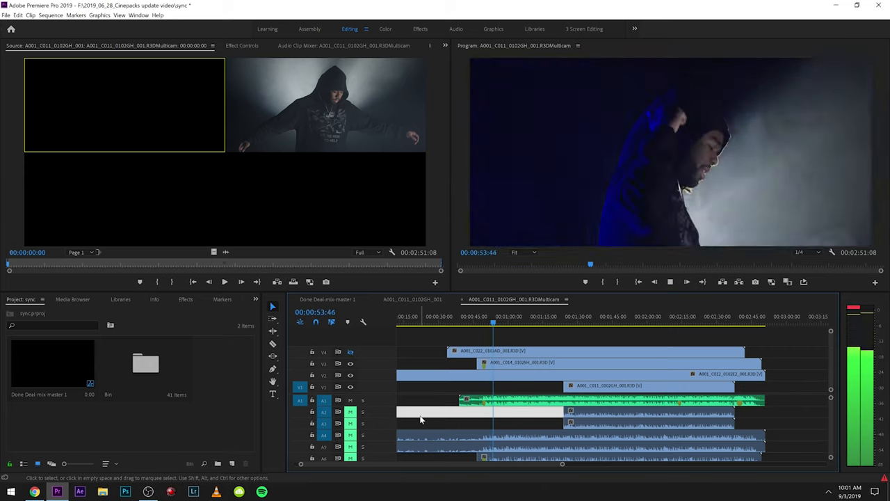
key(space)
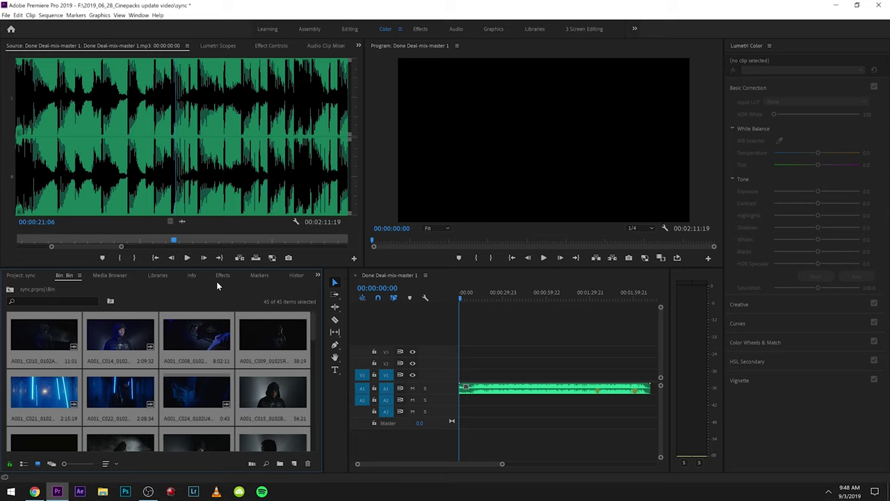
Play the song-only sequence from the start, zooming in on its opening
click(519, 337)
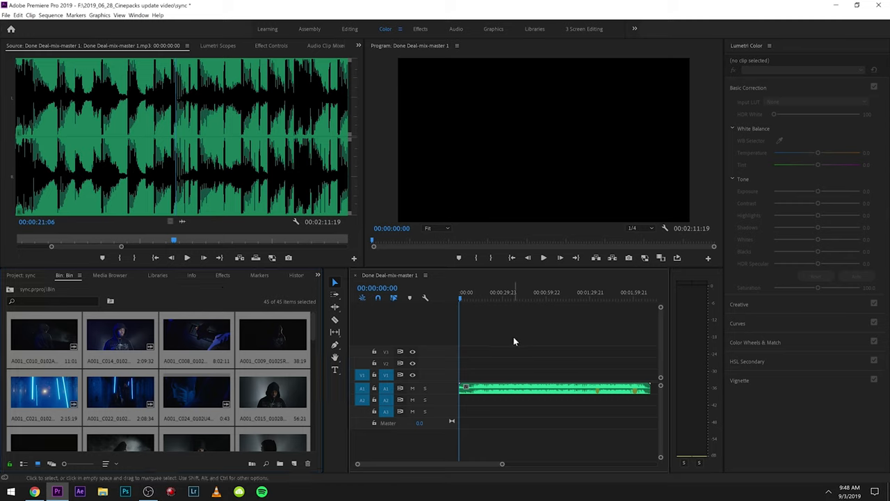
key(space)
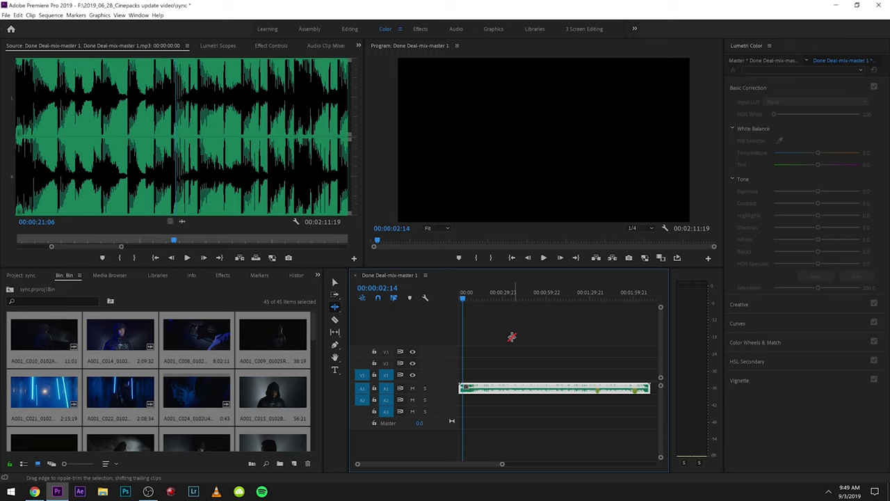
key(space)
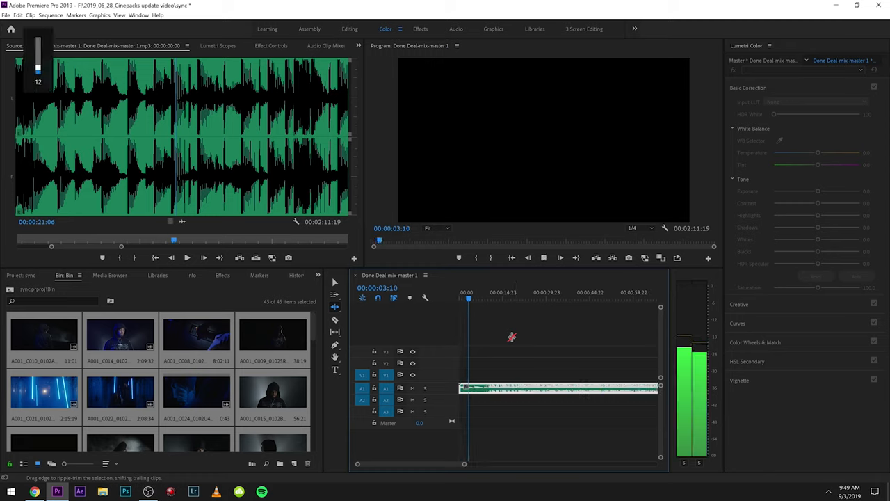
key(minus)
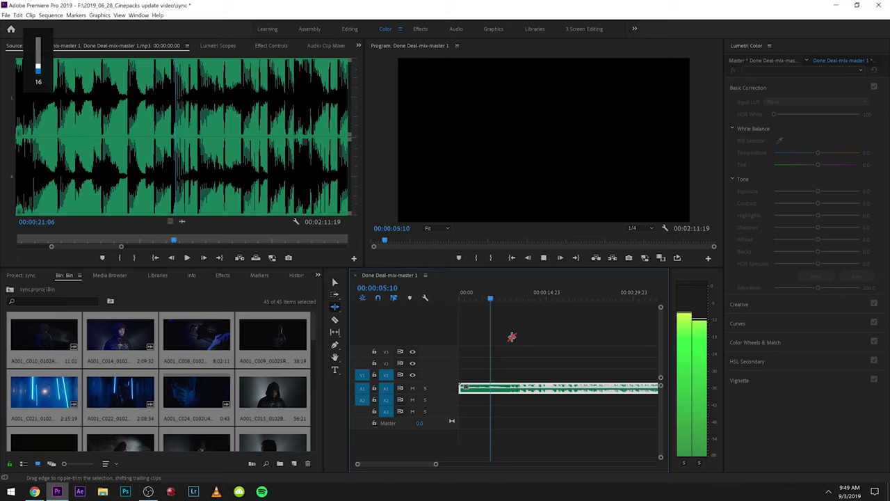
key(equal)
key(equal)
key(XF86AudioLowerVolume)
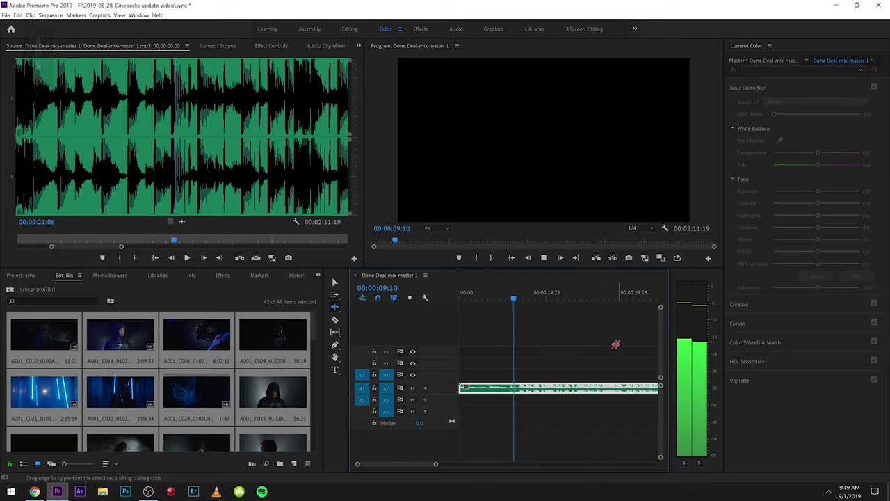
Stop about ten seconds in and load clip A001_C010 for preview
key(space)
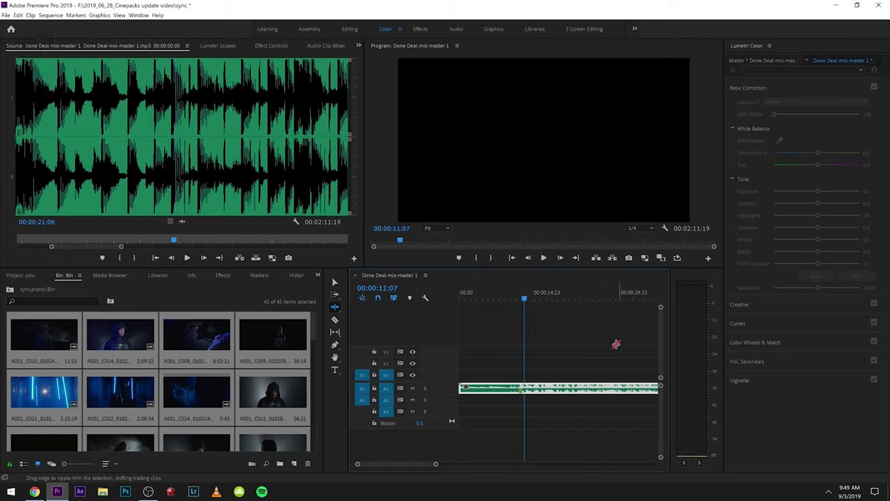
double_click(41, 339)
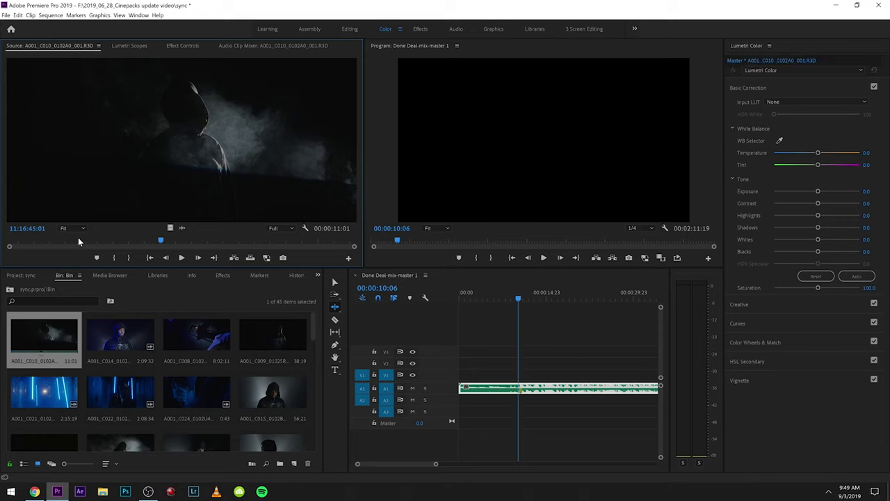
Preview A001_C010, then load A001_C014 and review it from its start
drag(79, 241, 42, 243)
key(space)
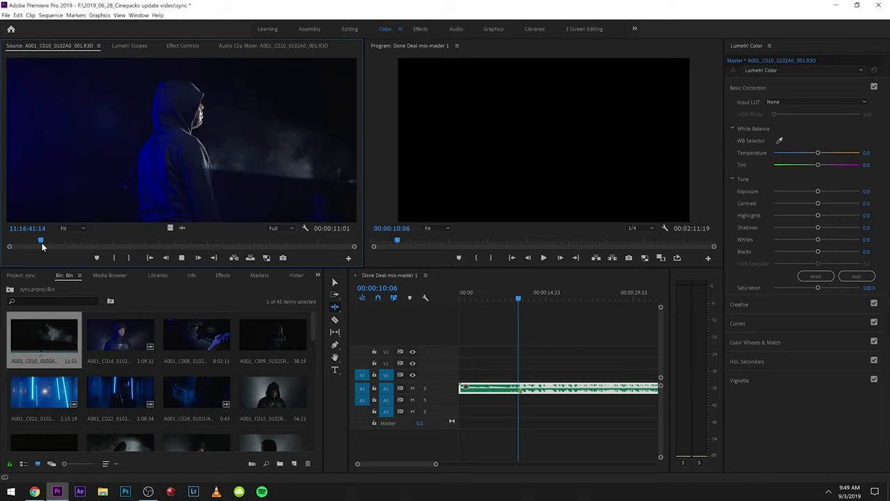
double_click(120, 338)
click(26, 243)
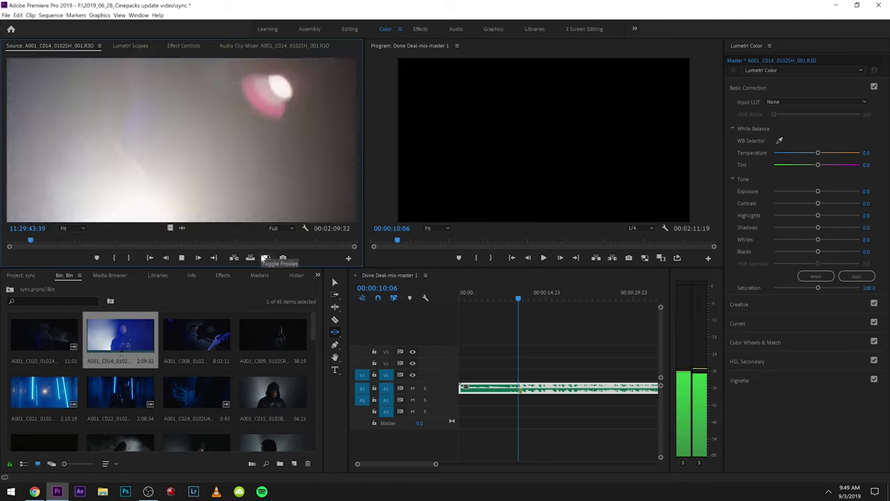
key(space)
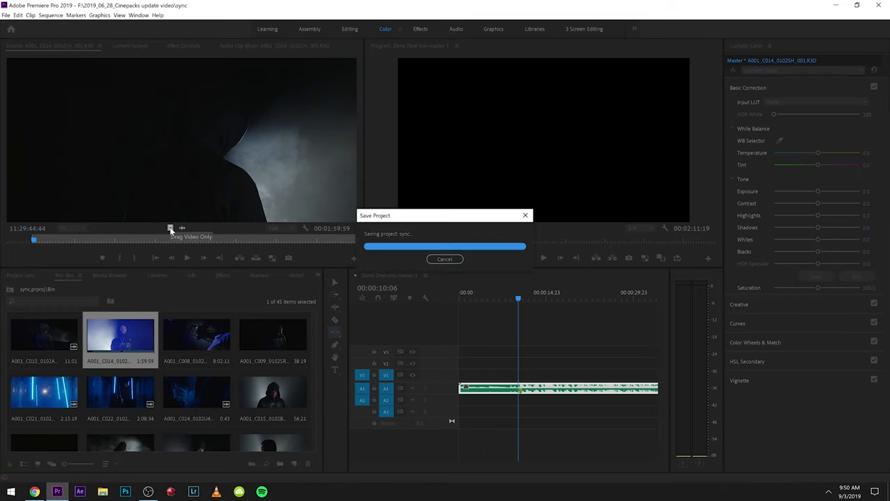
Place A001_C014's video in the sequence at the ten-second mark
mouse_move(171, 227)
mouse_down()
mouse_move(514, 365)
mouse_move(530, 363)
mouse_up()
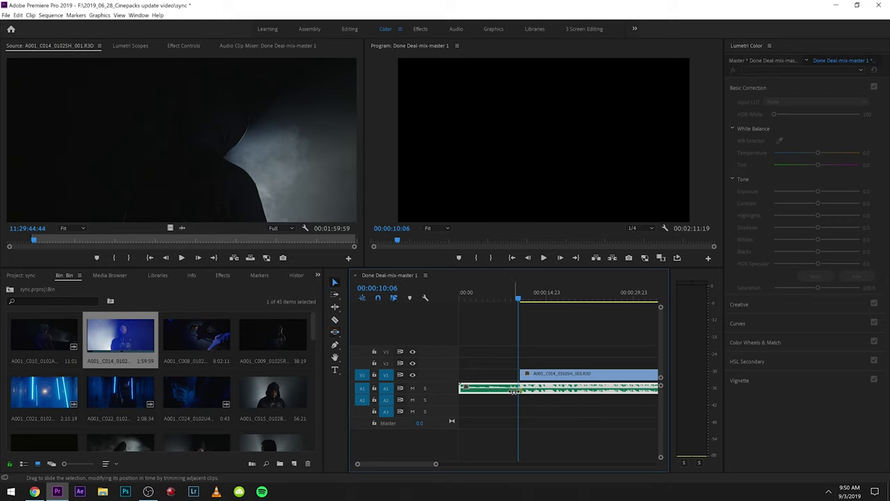
Play the placed shot, then remove it and re-check A001_C014 from its start in the preview
key(space)
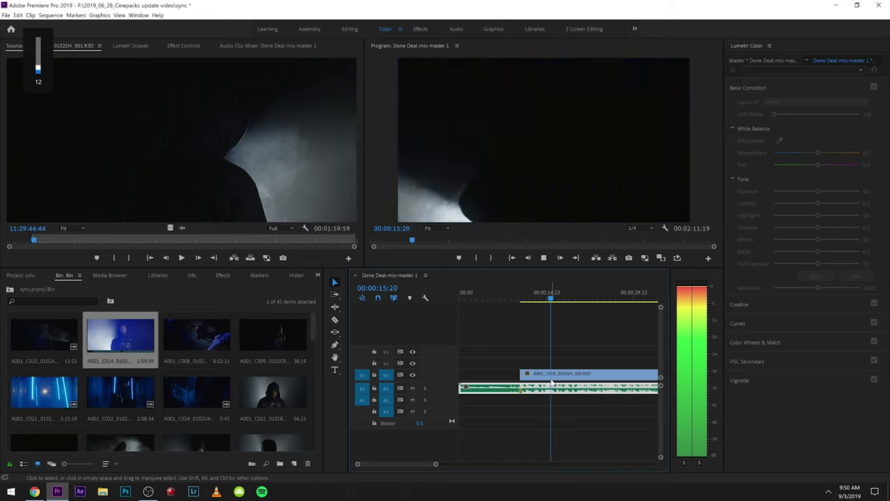
drag(521, 374, 464, 373)
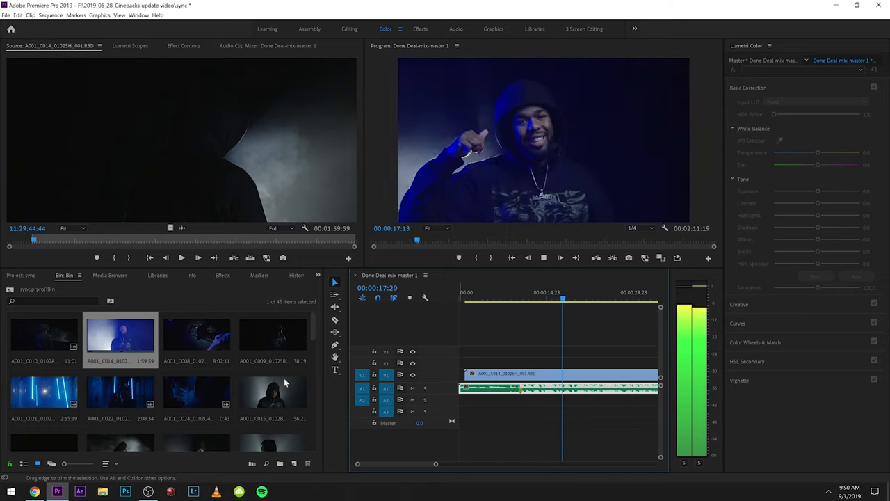
click(618, 390)
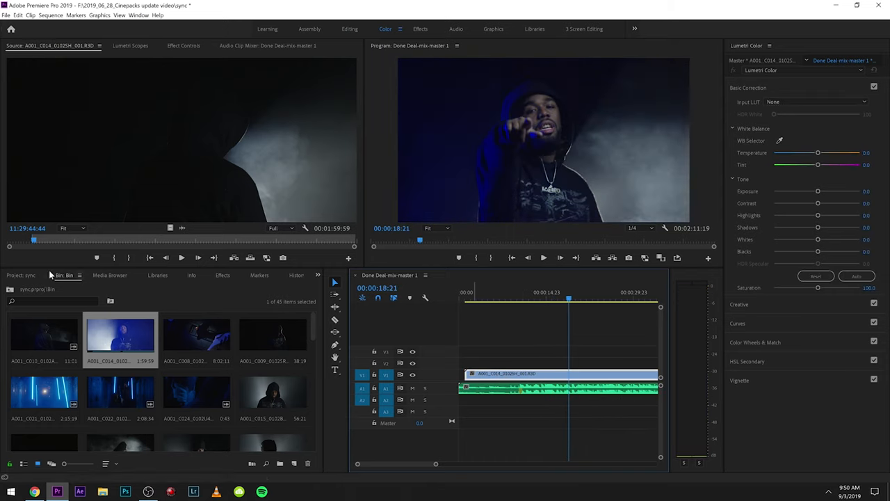
key(Delete)
click(25, 242)
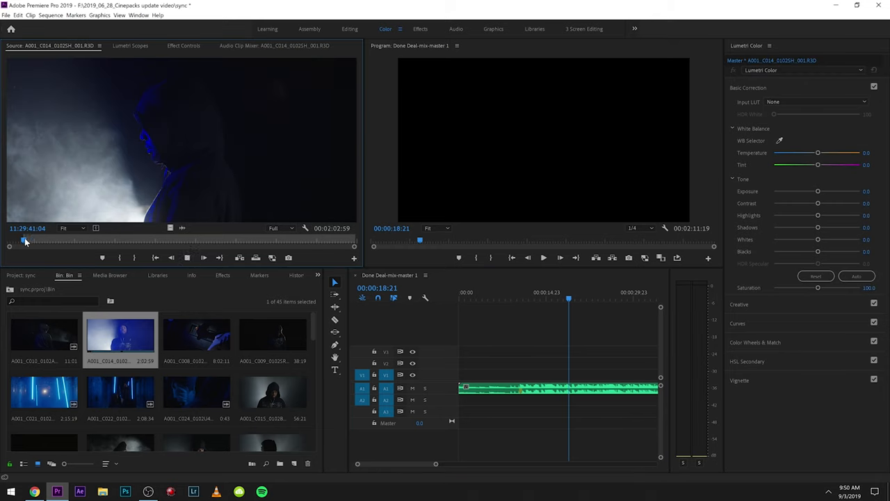
key(space)
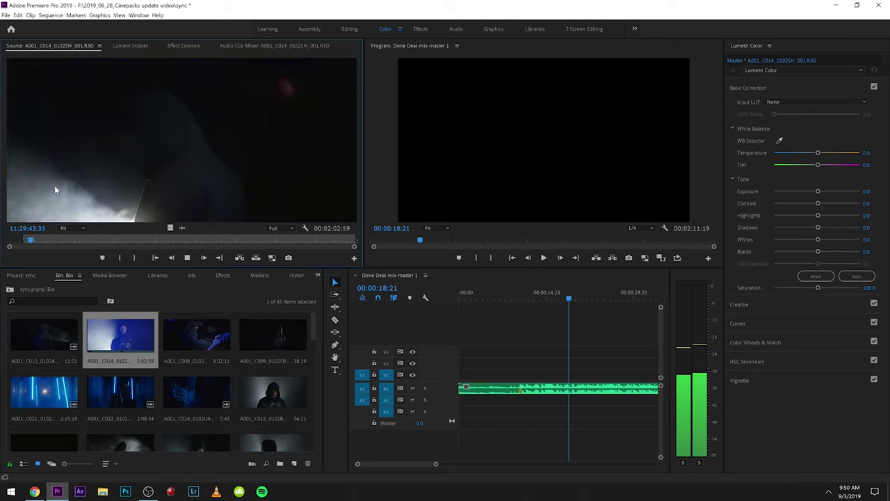
key(space)
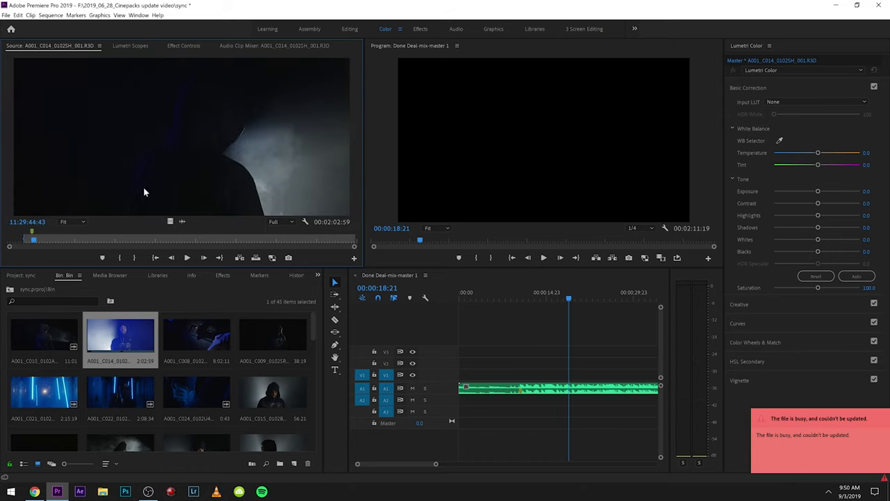
Drop A001_C014's video back onto track V1 and trim its start
drag(614, 392, 537, 375)
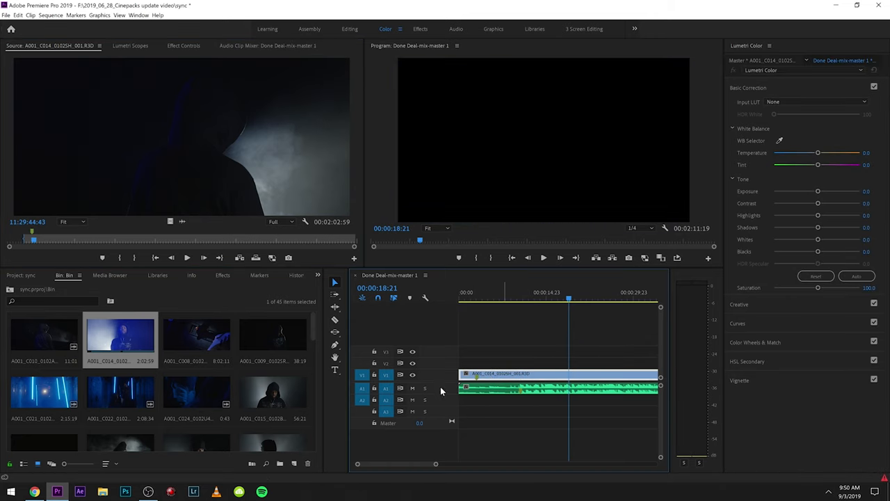
click(486, 379)
drag(505, 373, 464, 374)
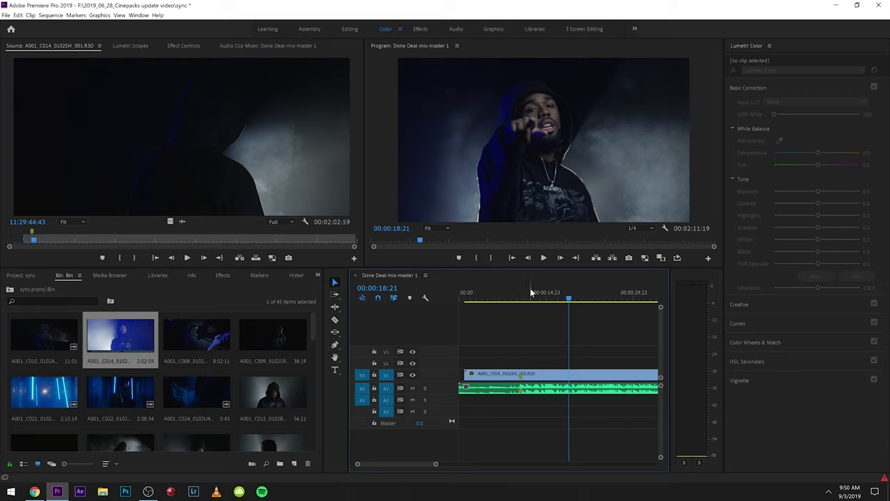
Replay the sequence from about 00:00:10:20, then load A001_C009_0102SR_001.R3D for preview
drag(530, 292, 524, 292)
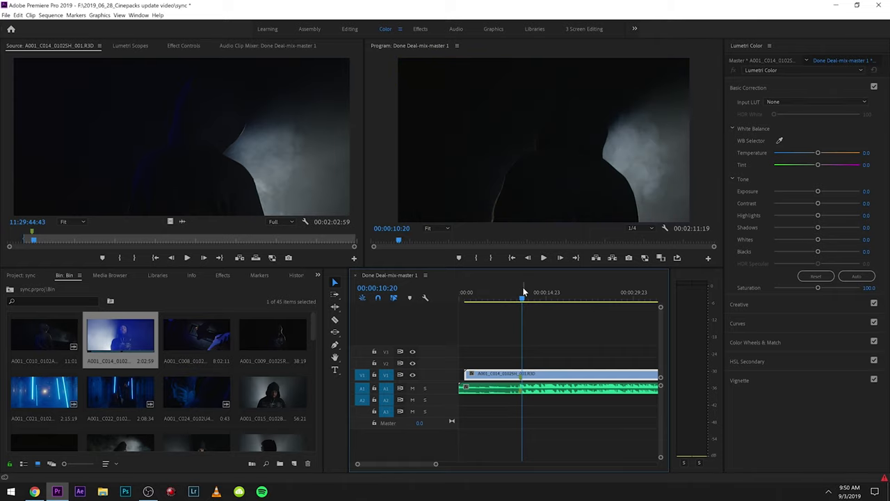
key(space)
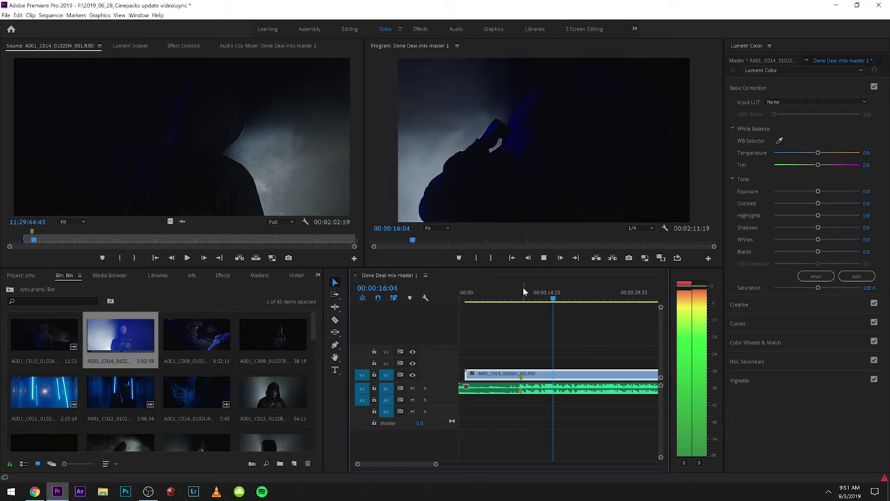
key(space)
click(531, 325)
key(space)
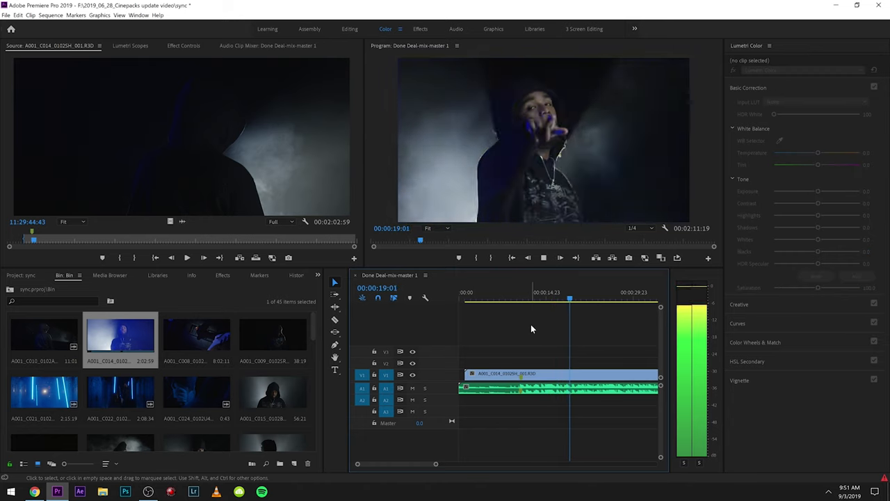
double_click(280, 342)
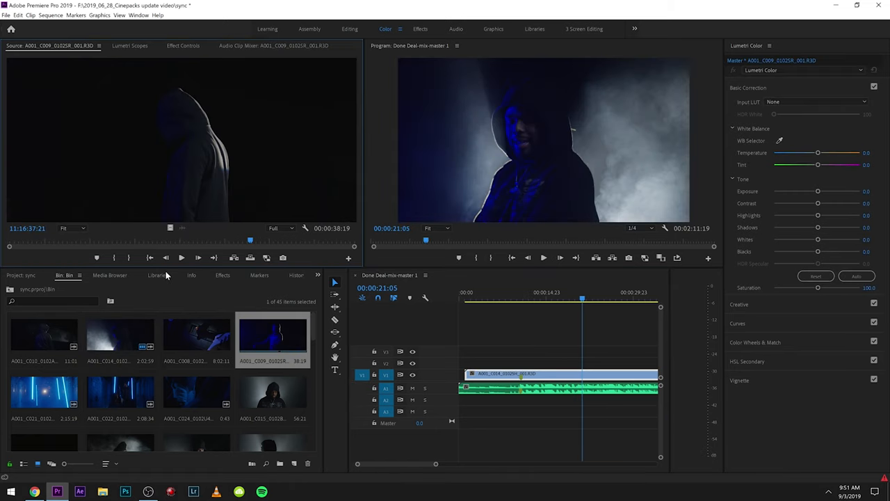
Review A001_C009 from its start, switch to A001_C015_0102BN_001.R3D, and drag it toward track V2
click(25, 241)
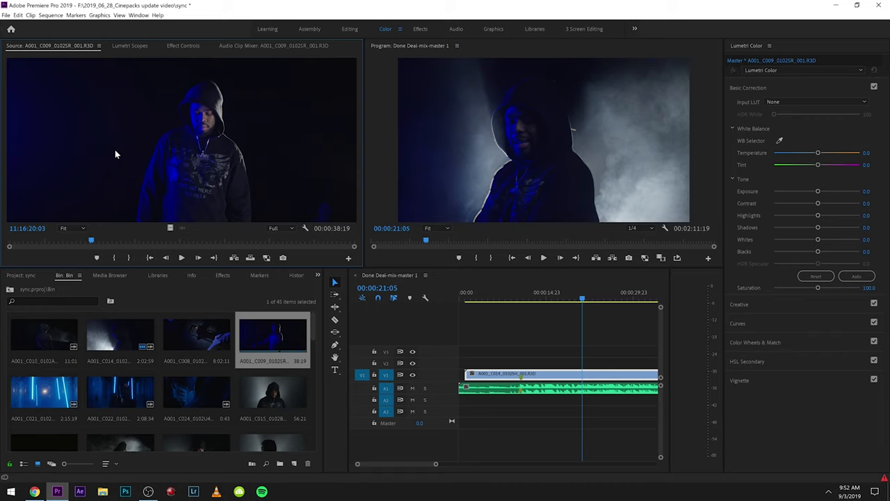
key(space)
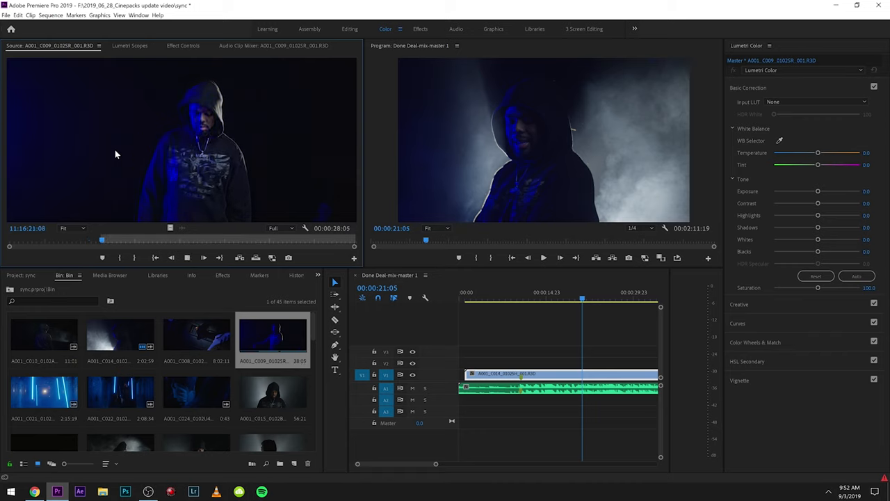
double_click(187, 330)
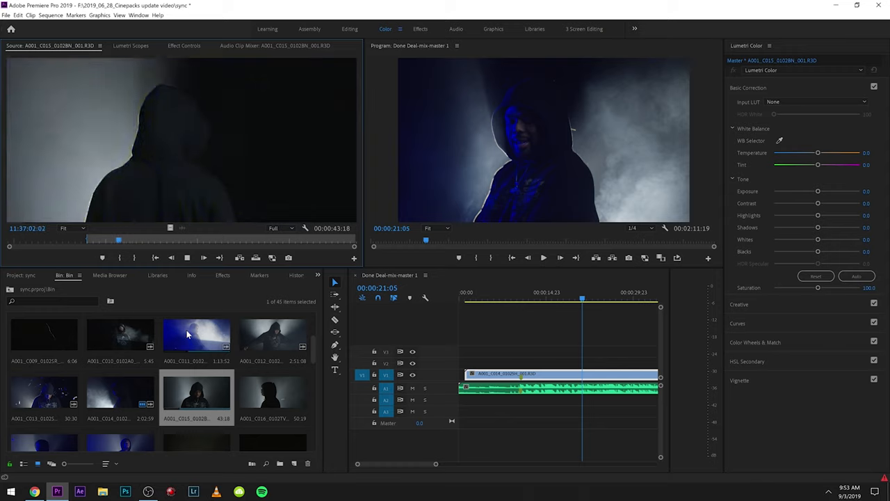
key(XF86AudioLowerVolume)
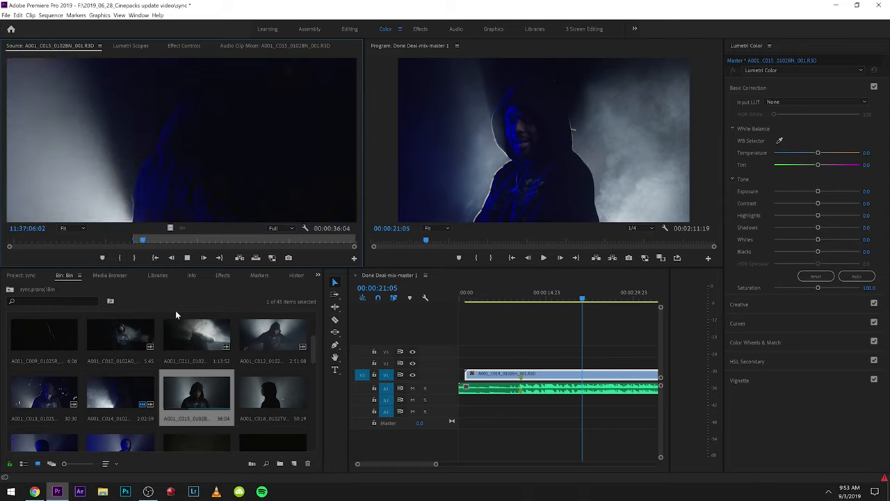
key(space)
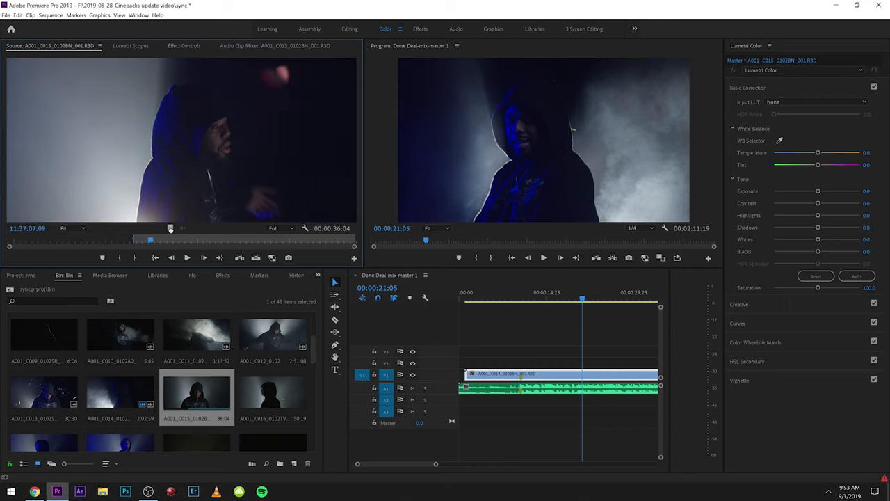
drag(171, 228, 521, 364)
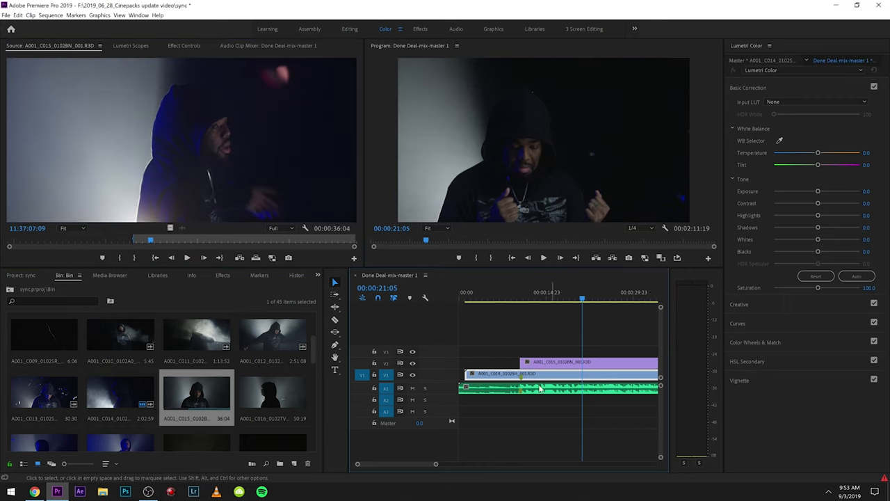
Replay the sequence from about 12 and 15 seconds to check A001_C015 on V2 against the song
key(XF86AudioLowerVolume)
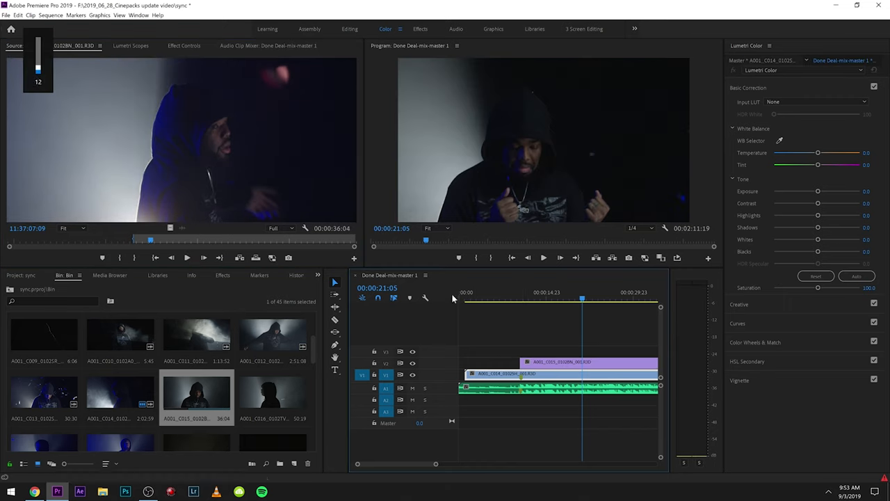
click(529, 292)
key(space)
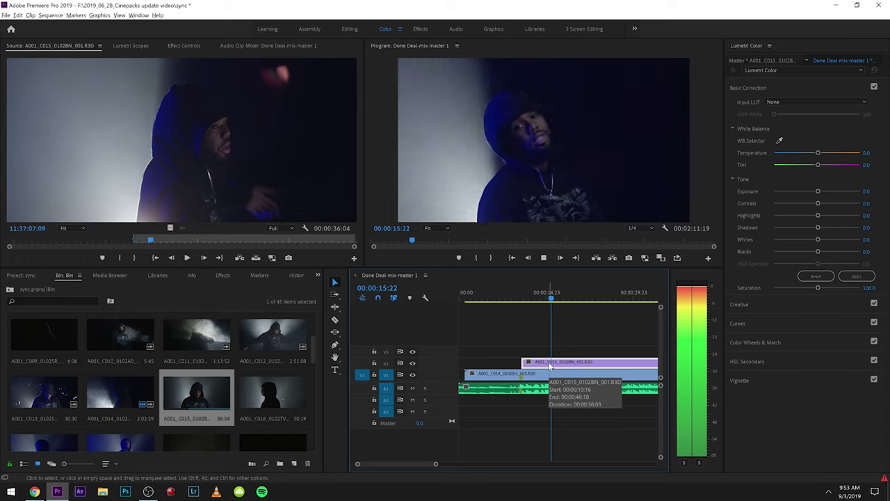
key(space)
key(space)
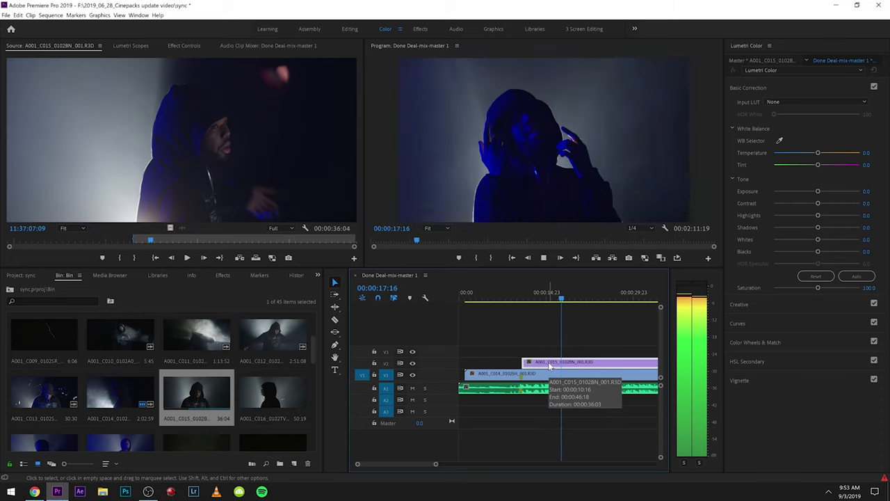
key(space)
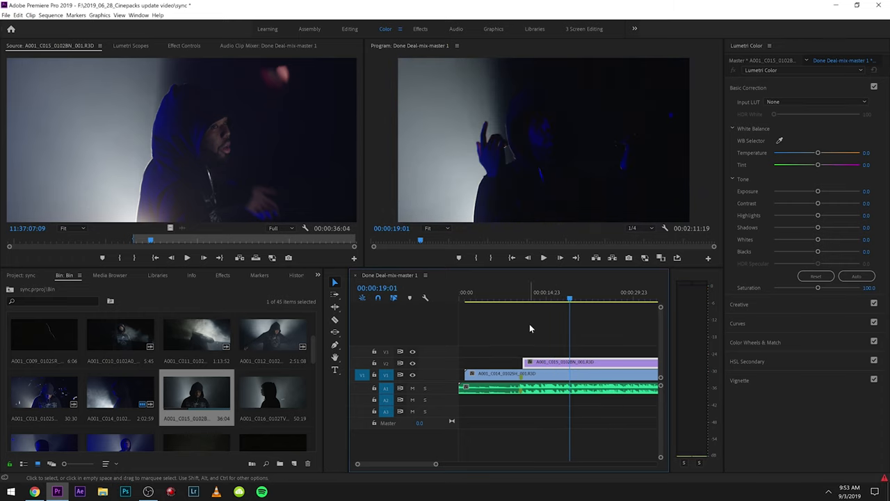
click(552, 304)
key(space)
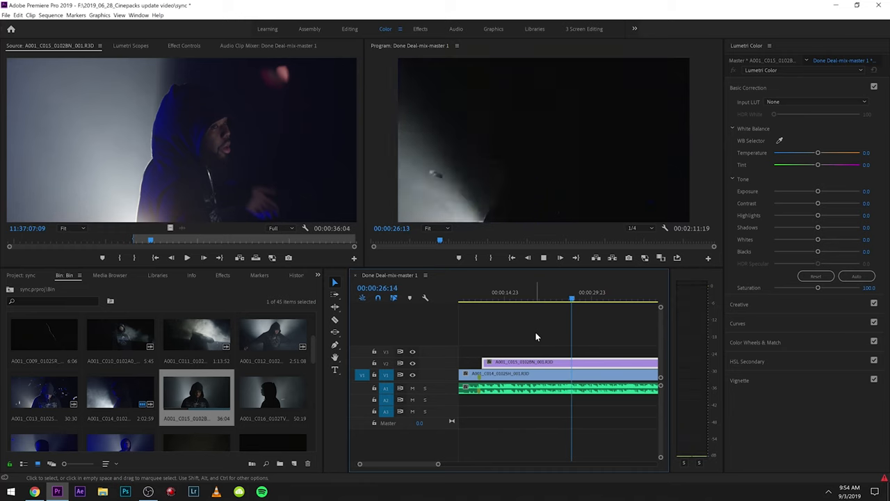
key(space)
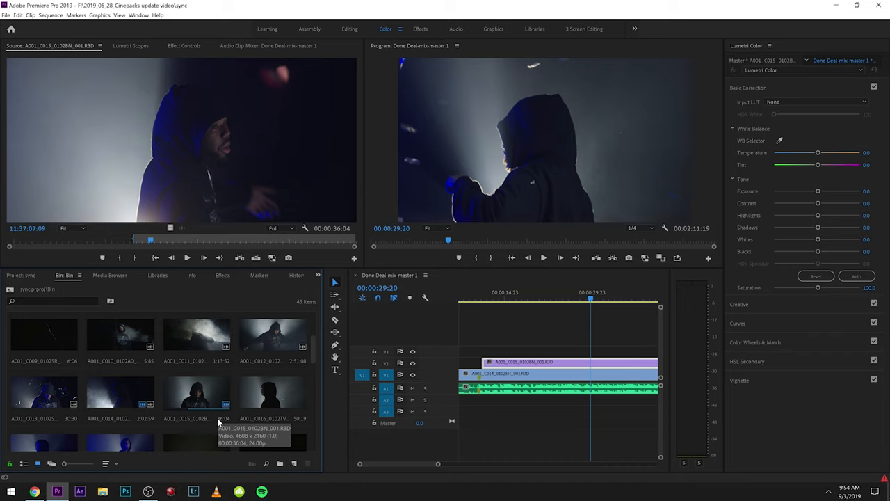
Interpret A001_C015 at an assumed 36 fps and replay the retimed shot from about 12 seconds
right_click(212, 397)
mouse_move(227, 86)
click(331, 96)
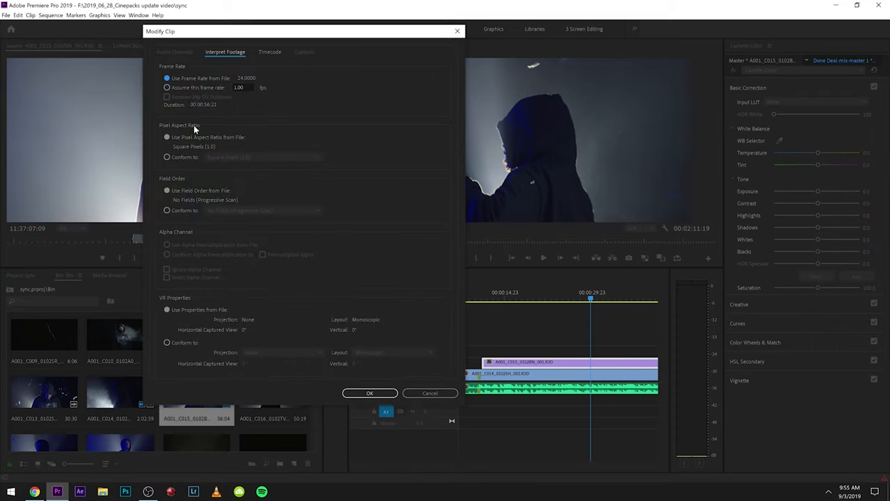
click(195, 88)
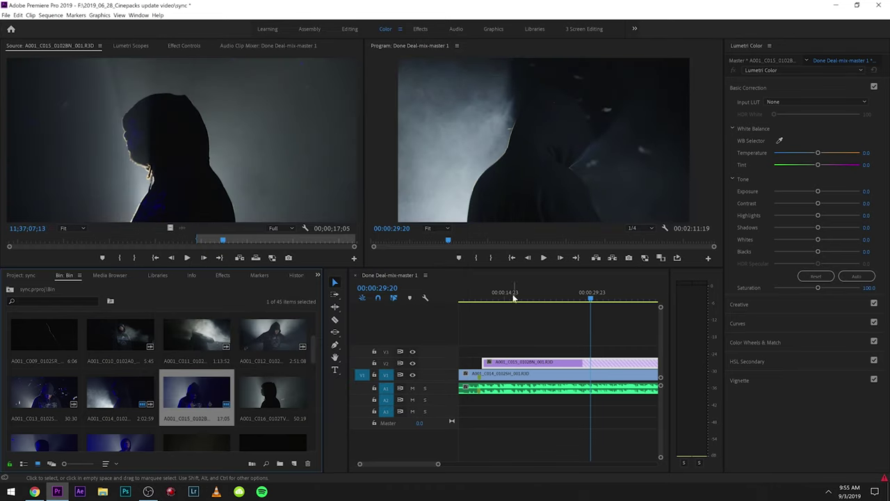
click(494, 297)
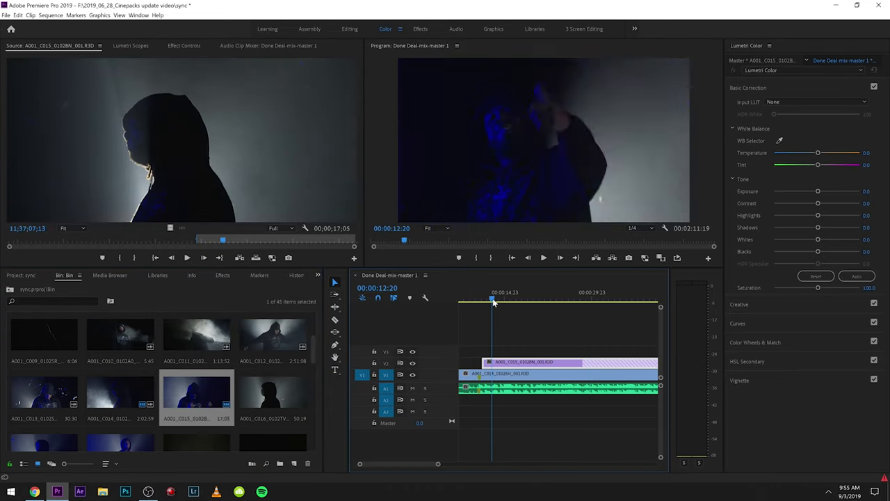
key(space)
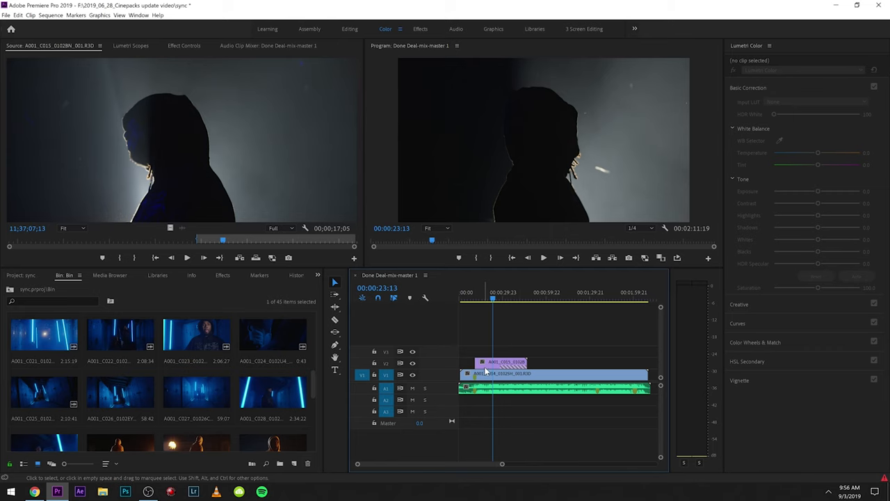
Show the V2 clip's file properties, enlarged to reveal its shutter fraction of 72
right_click(487, 363)
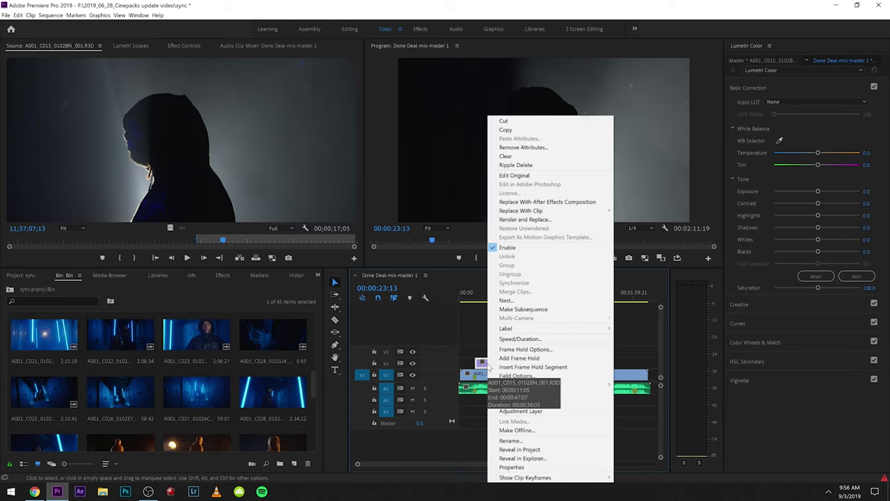
click(512, 467)
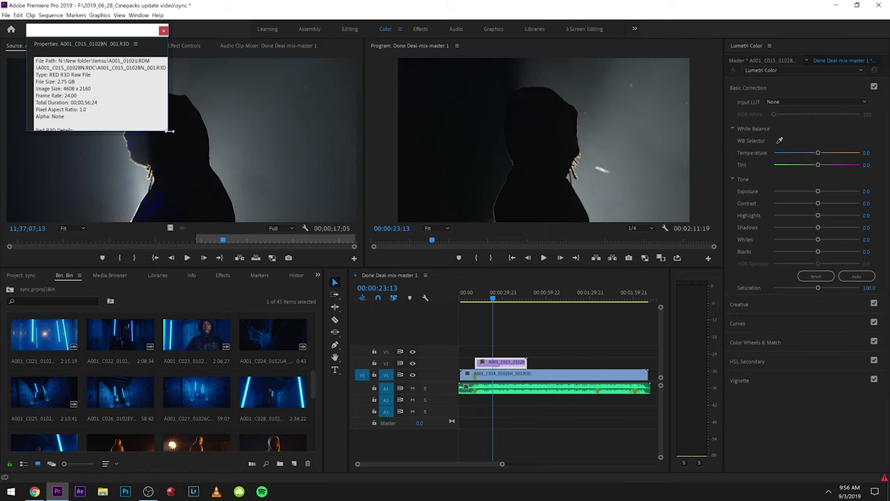
drag(171, 131, 311, 283)
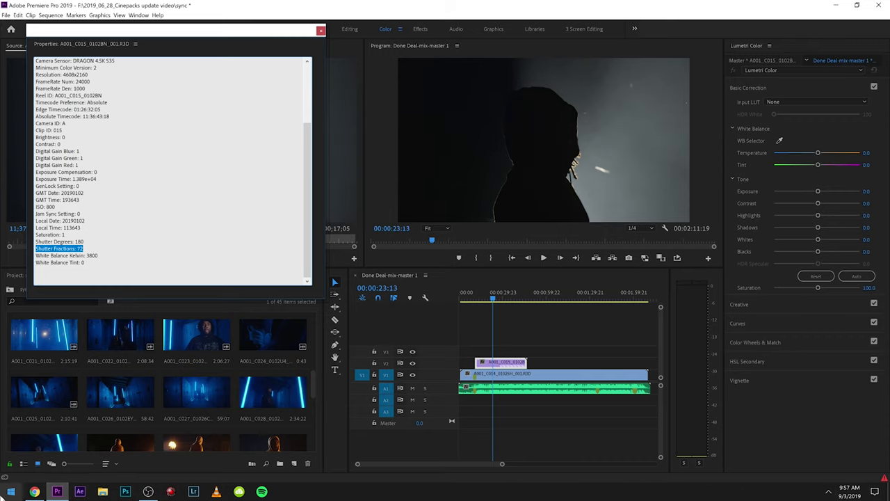
Launch Calculator from the system search
key(super)
text(calc)
key(Return)
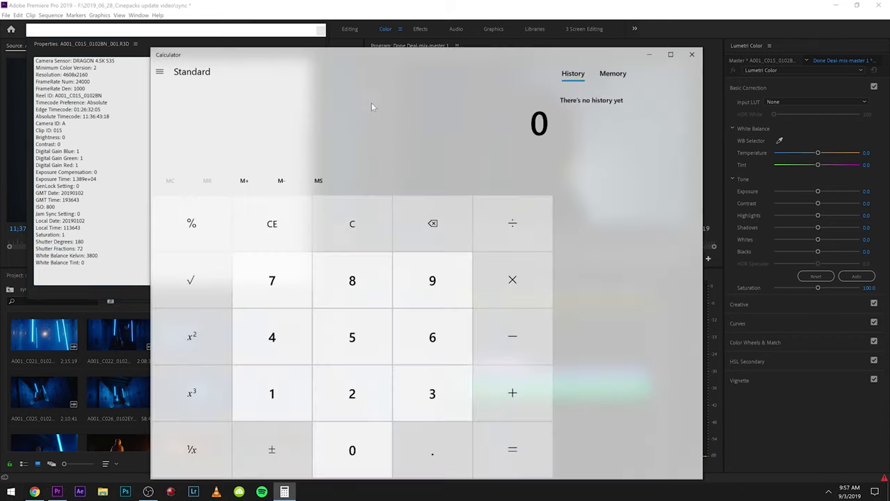
Divide 72 by 2 in Calculator to get 36, then close it to return to the clip properties
drag(367, 61, 483, 70)
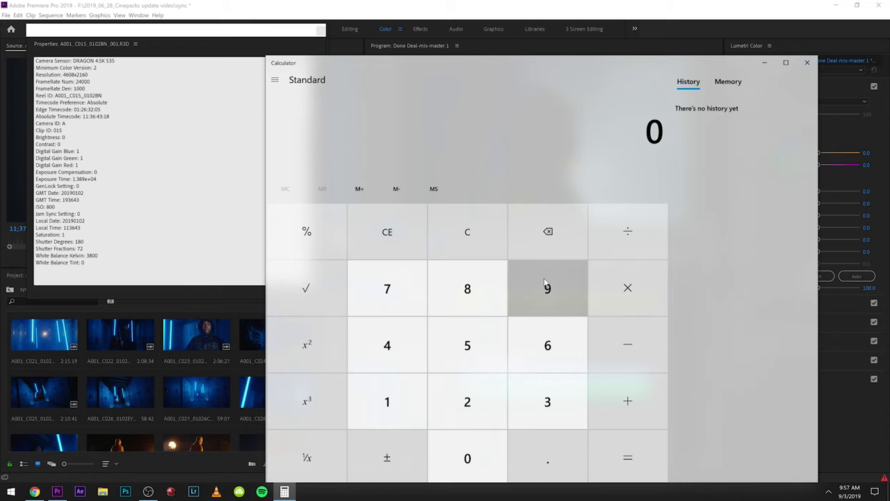
click(627, 231)
text(72 ÷)
key(2)
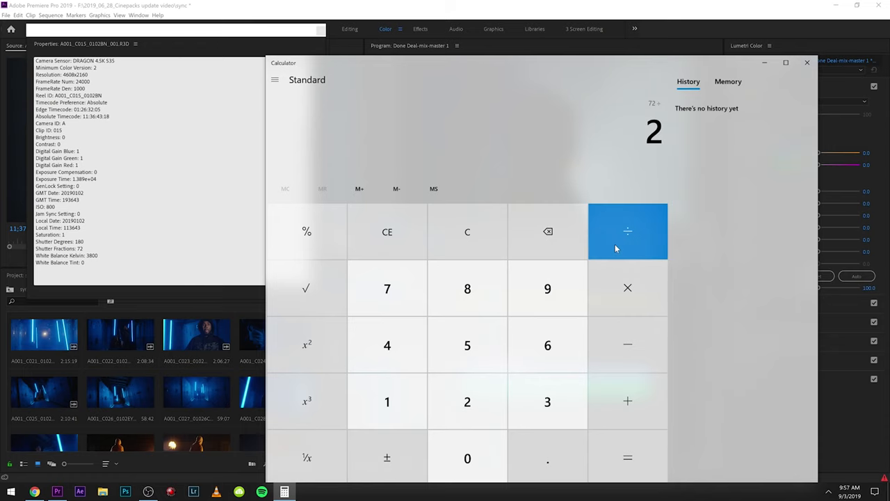
key(Return)
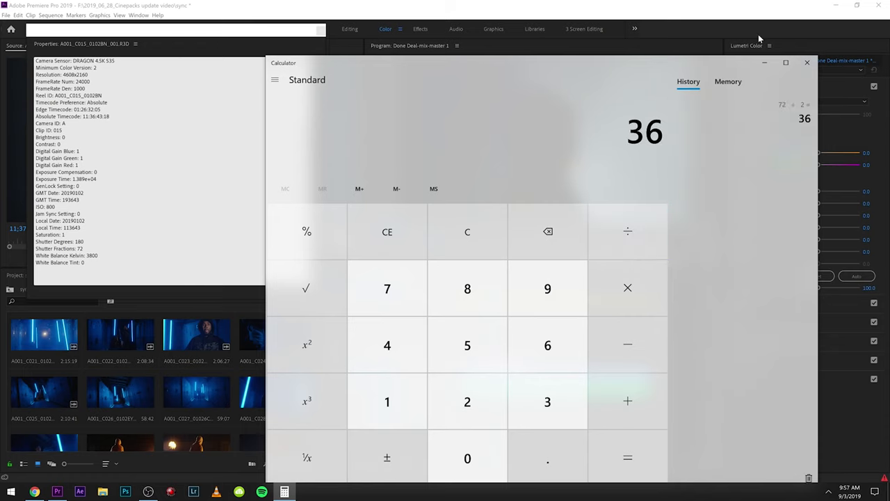
click(806, 65)
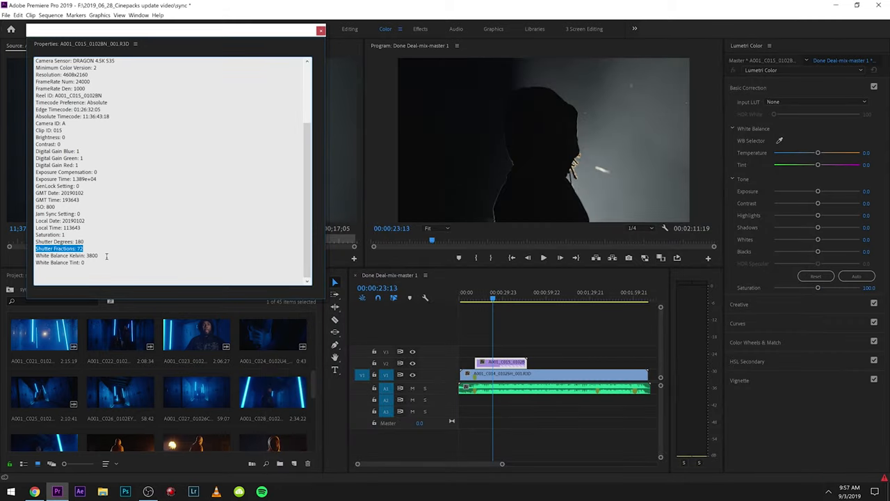